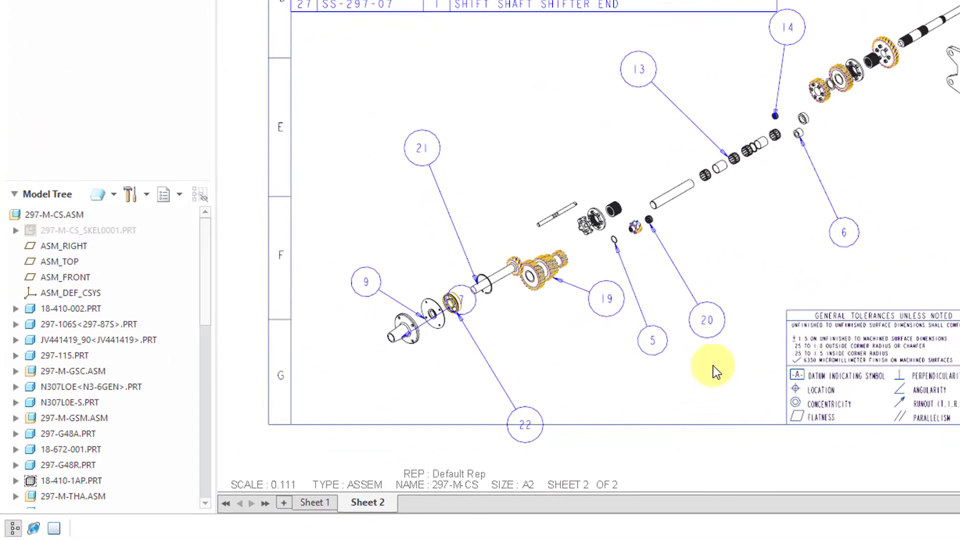
# Move balloon 20 and balloon 1 slightly down and to the right of their parts, letting the leaders snap to guides
pyautogui.click(708, 323)
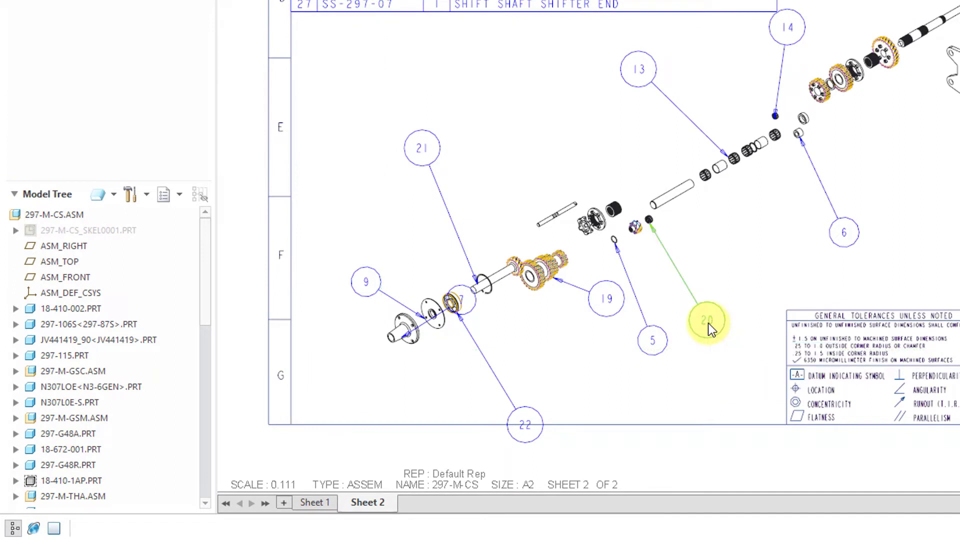
pyautogui.moveTo(709, 318); pyautogui.dragTo(730, 330)
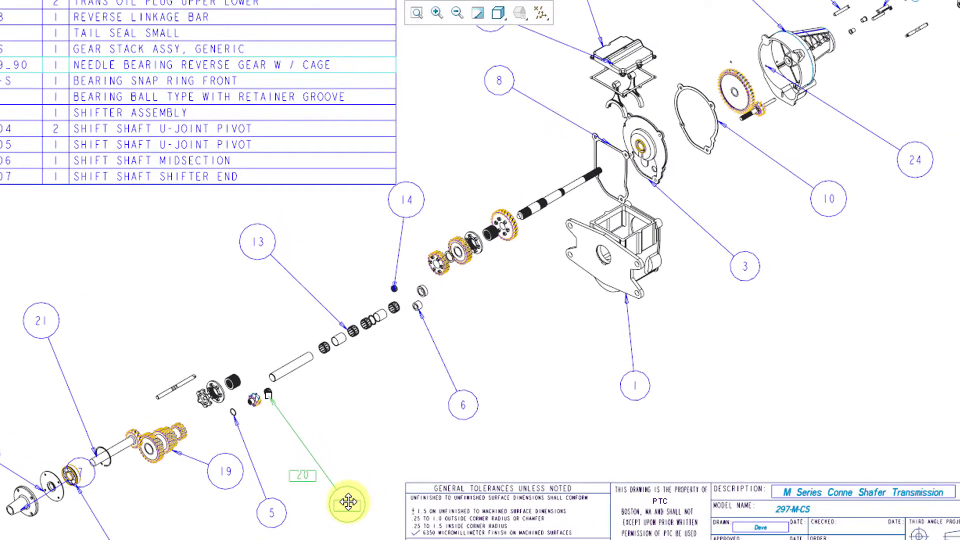
pyautogui.moveTo(348, 502); pyautogui.dragTo(348, 504)
pyautogui.moveTo(638, 386); pyautogui.dragTo(665, 398)
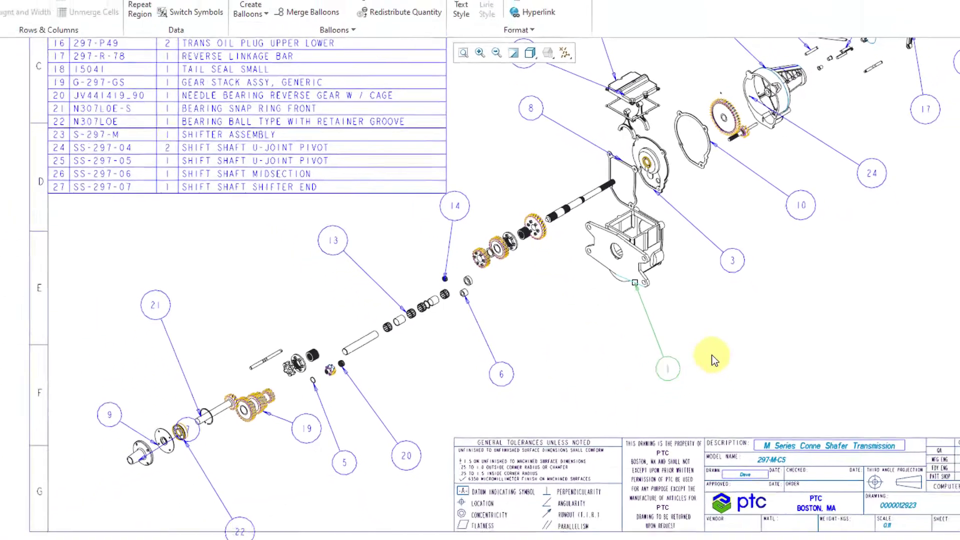
pyautogui.click(396, 510)
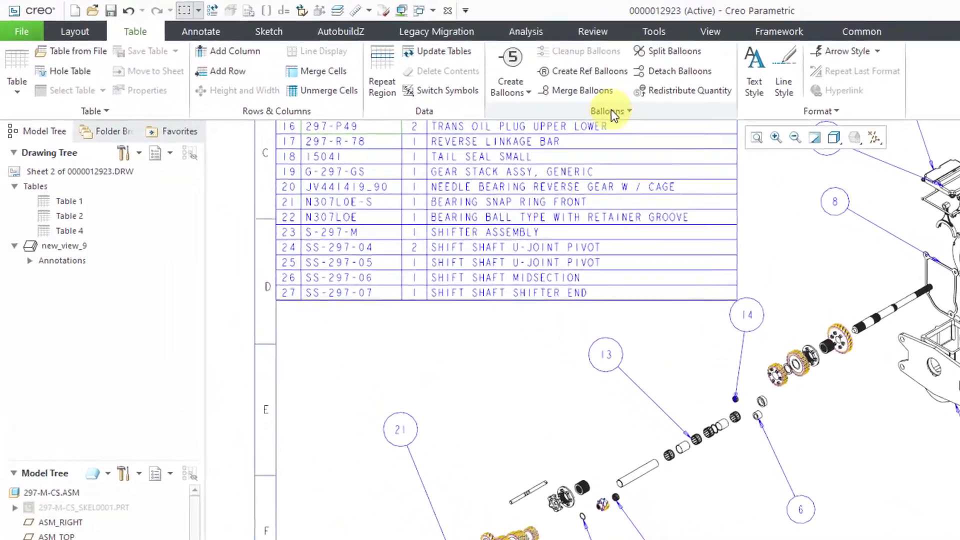
# Turn off Snap To Guides for the drawing's balloons
pyautogui.click(440, 81)
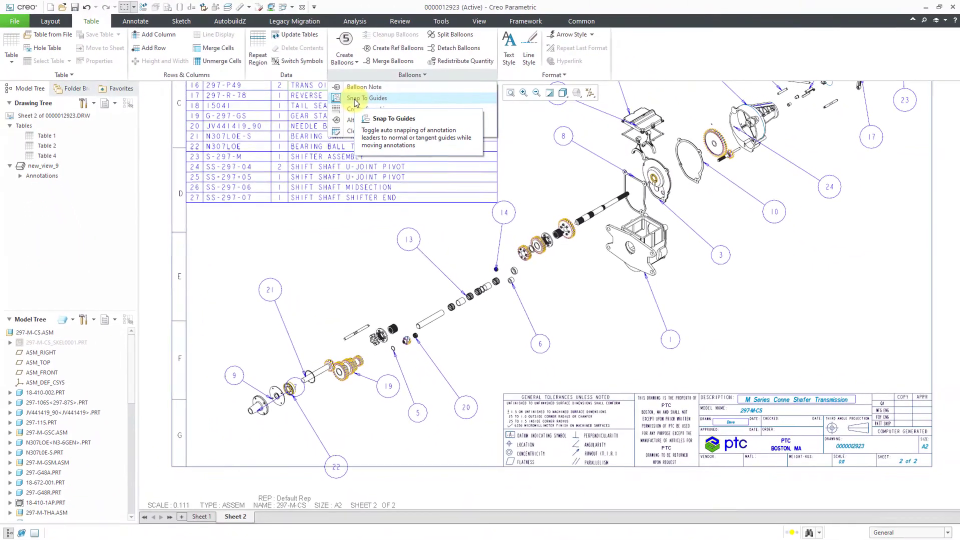
pyautogui.click(555, 154)
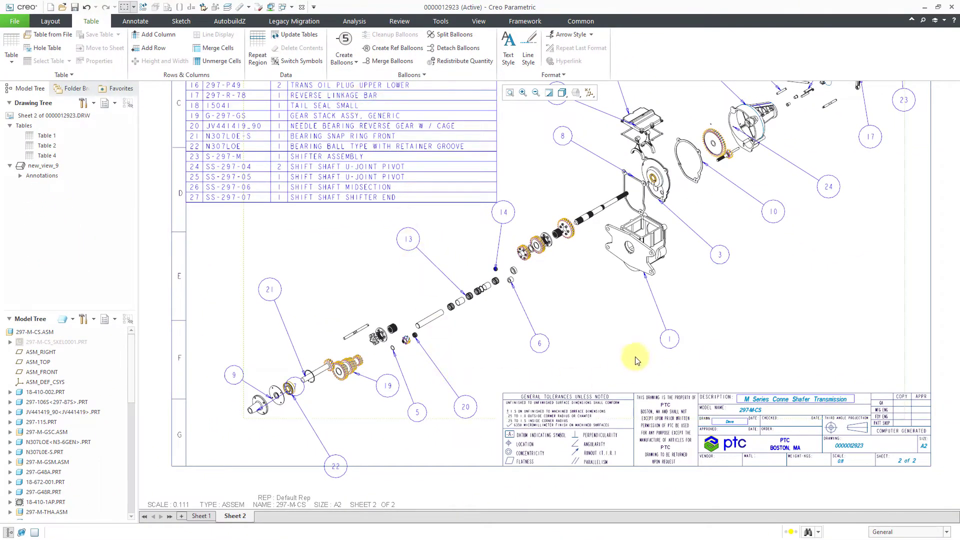
# Move balloon 13 slightly, balloon 19 below the gear stack, and balloon 21 farther left, without leader snapping
pyautogui.click(410, 242)
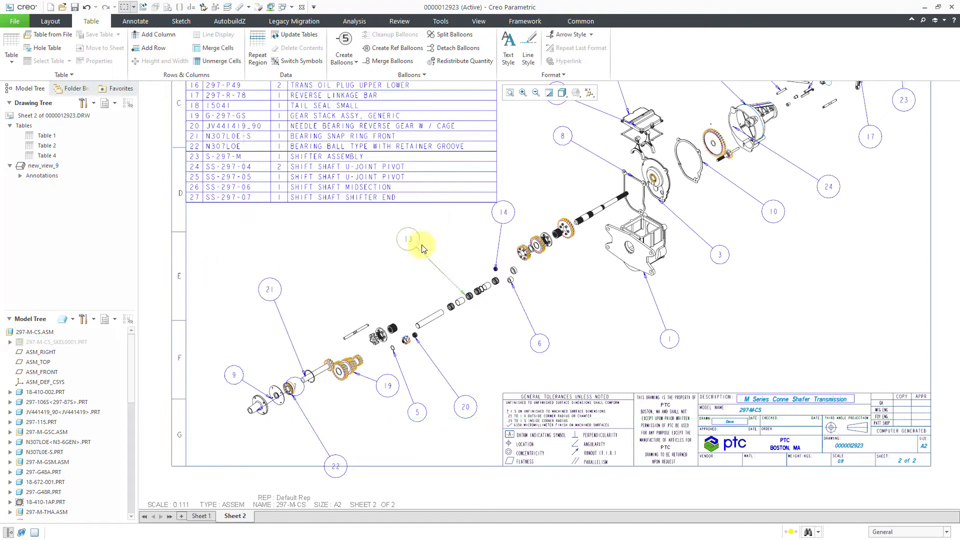
pyautogui.moveTo(384, 232)
pyautogui.mouseDown()
pyautogui.moveTo(467, 219)
pyautogui.moveTo(412, 217)
pyautogui.moveTo(521, 375)
pyautogui.moveTo(557, 197)
pyautogui.moveTo(455, 398)
pyautogui.moveTo(566, 245)
pyautogui.moveTo(430, 230)
pyautogui.moveTo(368, 262)
pyautogui.moveTo(425, 227)
pyautogui.moveTo(395, 222)
pyautogui.mouseUp()
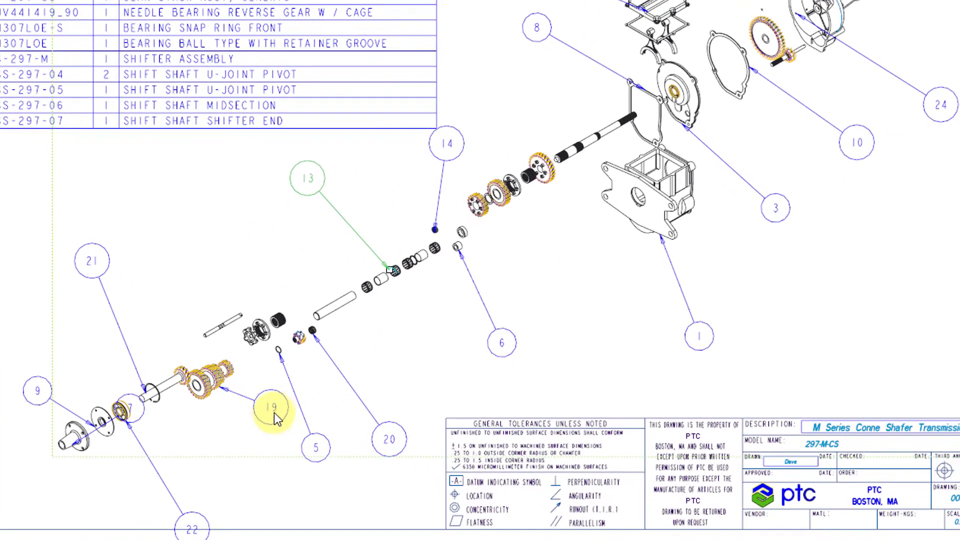
pyautogui.click(345, 460)
pyautogui.moveTo(268, 408)
pyautogui.mouseDown()
pyautogui.moveTo(204, 460)
pyautogui.moveTo(218, 310)
pyautogui.moveTo(300, 460)
pyautogui.moveTo(339, 379)
pyautogui.moveTo(193, 460)
pyautogui.moveTo(315, 498)
pyautogui.moveTo(253, 493)
pyautogui.moveTo(259, 489)
pyautogui.mouseUp()
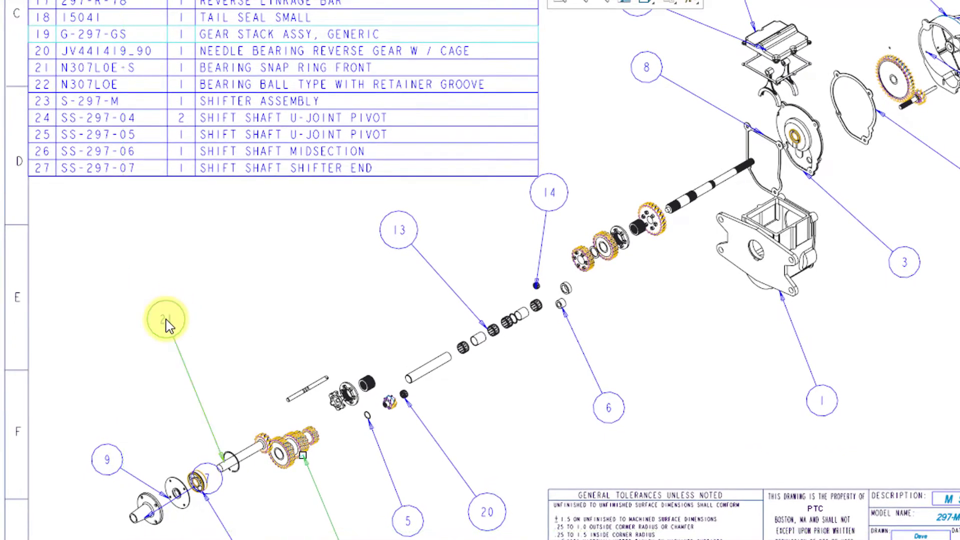
pyautogui.click(117, 275)
pyautogui.moveTo(172, 317)
pyautogui.mouseDown()
pyautogui.moveTo(161, 279)
pyautogui.moveTo(88, 408)
pyautogui.moveTo(232, 285)
pyautogui.moveTo(77, 319)
pyautogui.moveTo(221, 311)
pyautogui.moveTo(112, 336)
pyautogui.mouseUp()
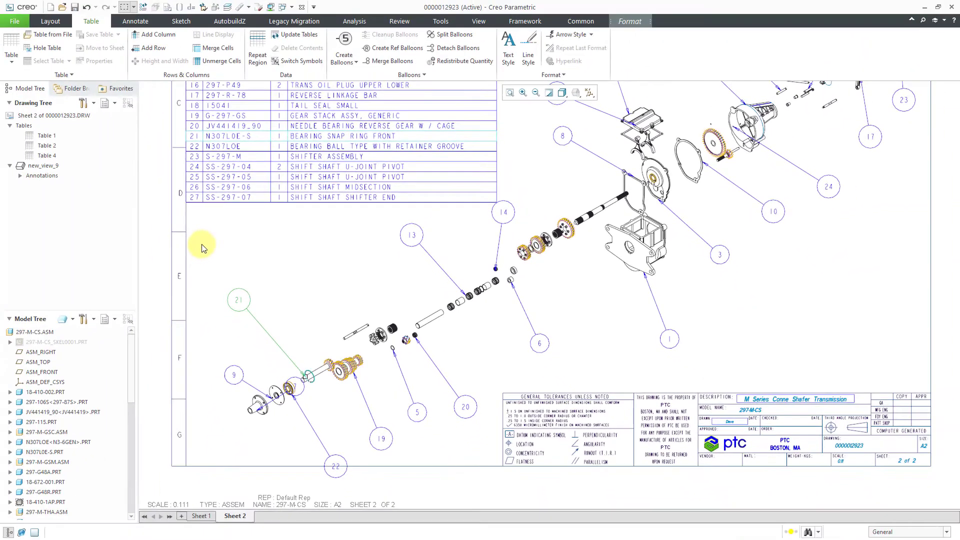
pyautogui.click(65, 245)
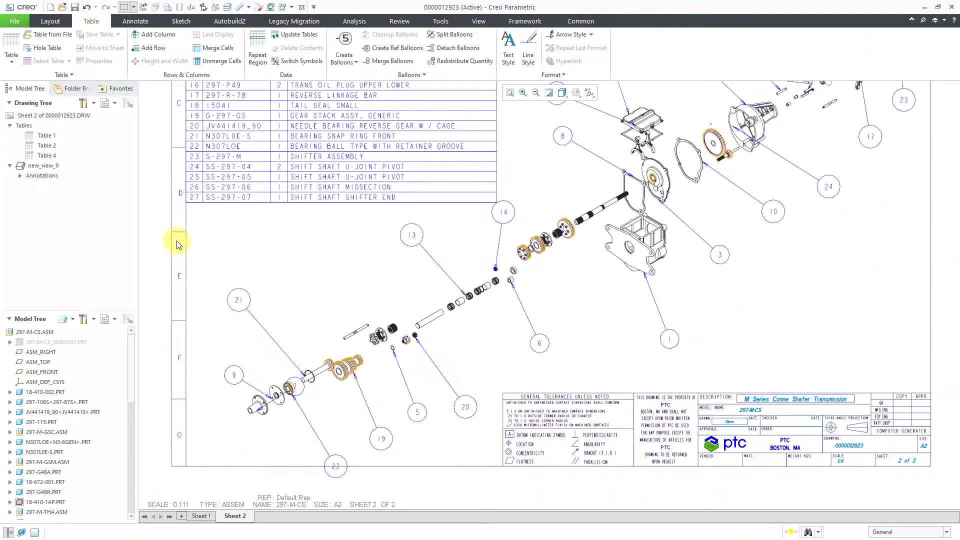
# Switch to the 297-M-CS.ASM assembly window and look up the Snap To Guides command among its annotation tools
pyautogui.click(289, 10)
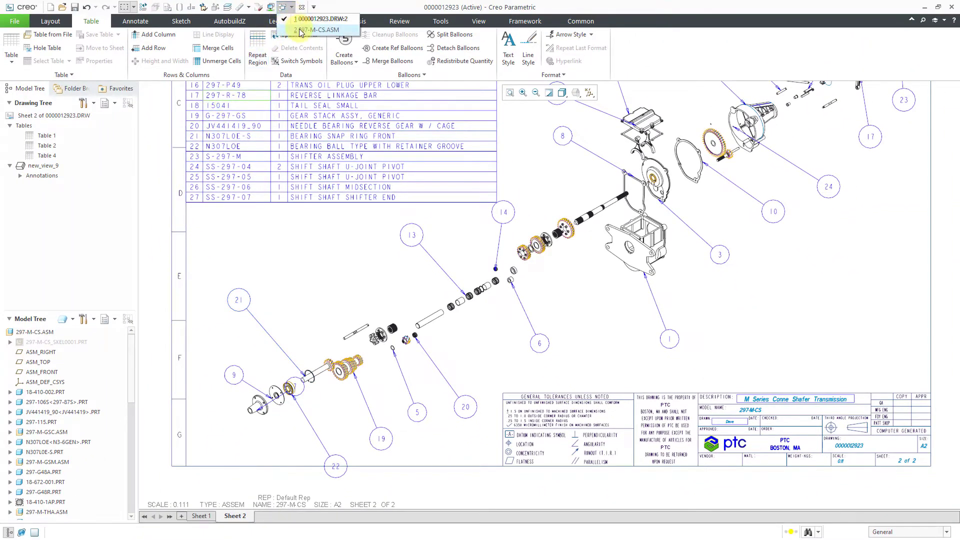
pyautogui.click(302, 33)
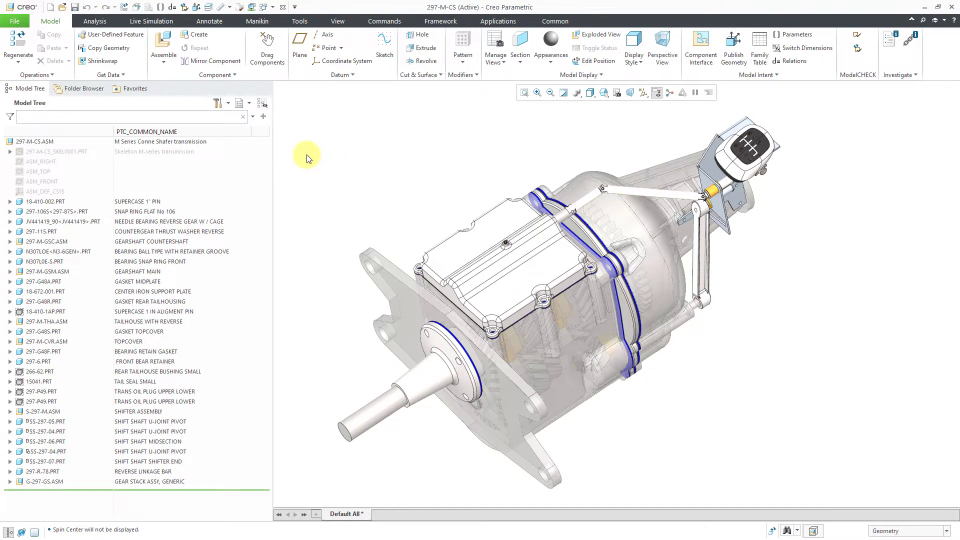
pyautogui.click(212, 22)
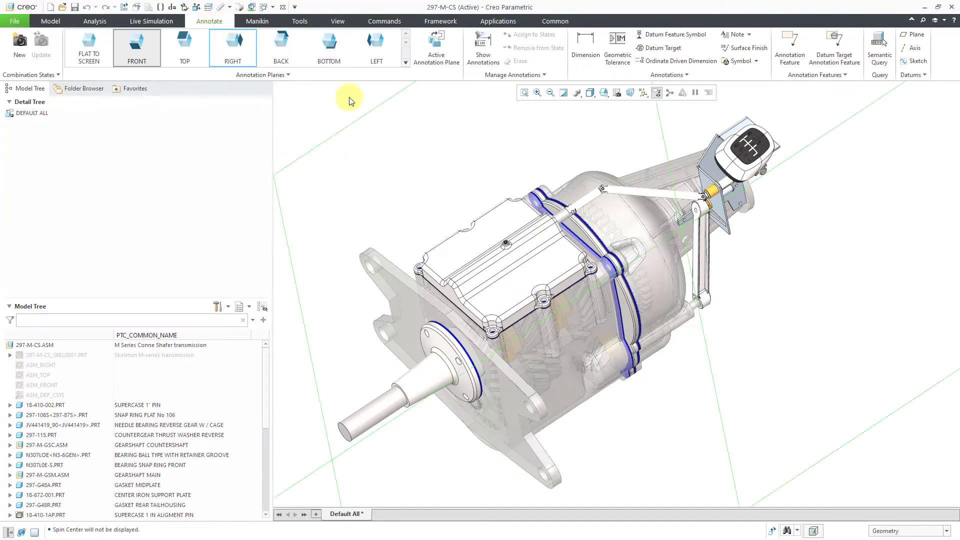
pyautogui.click(680, 75)
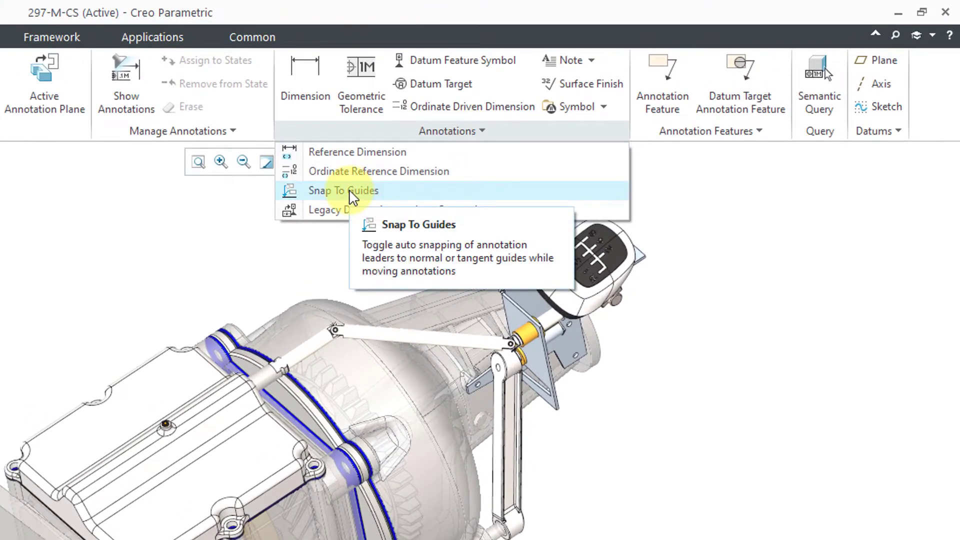
pyautogui.click(105, 283)
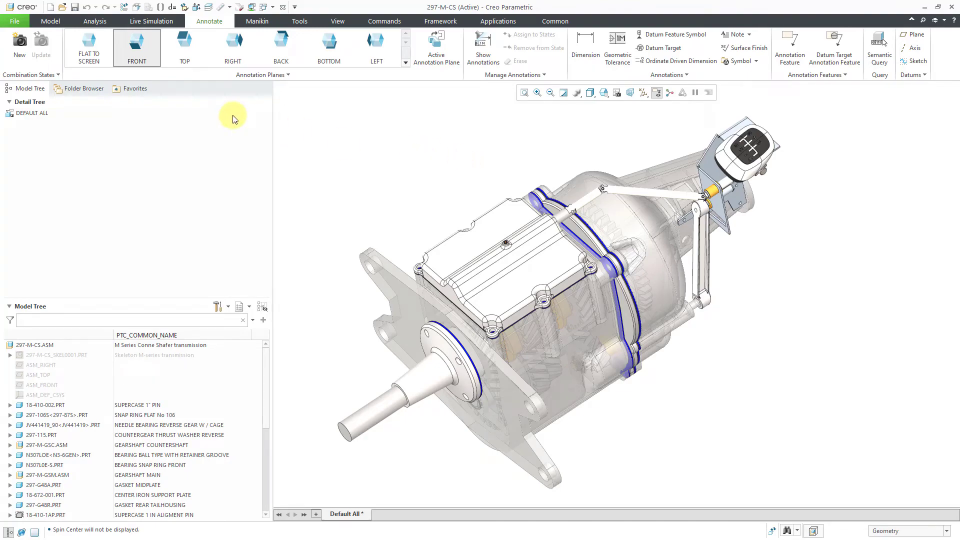
# Open the Configuration Editor in the program options and search for options matching "annotation"
pyautogui.click(15, 21)
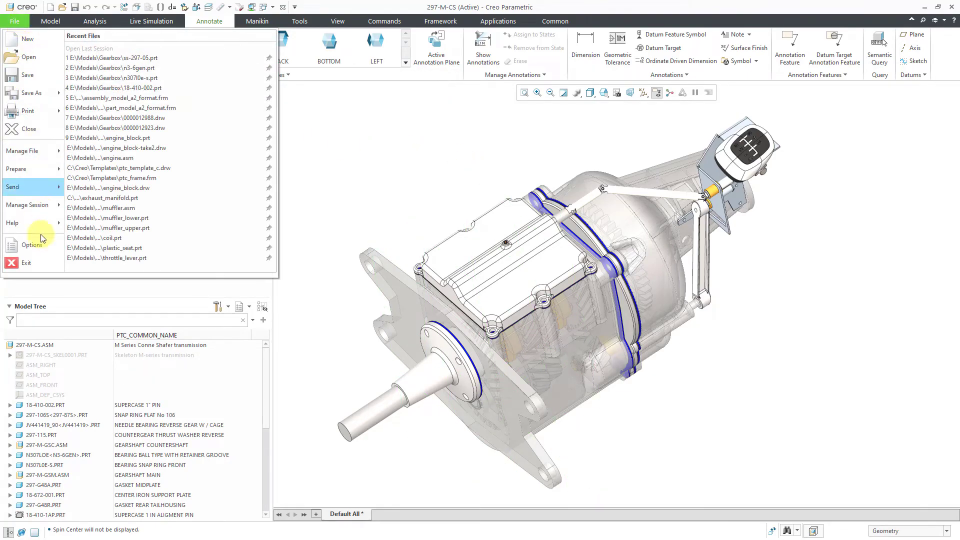
pyautogui.click(40, 238)
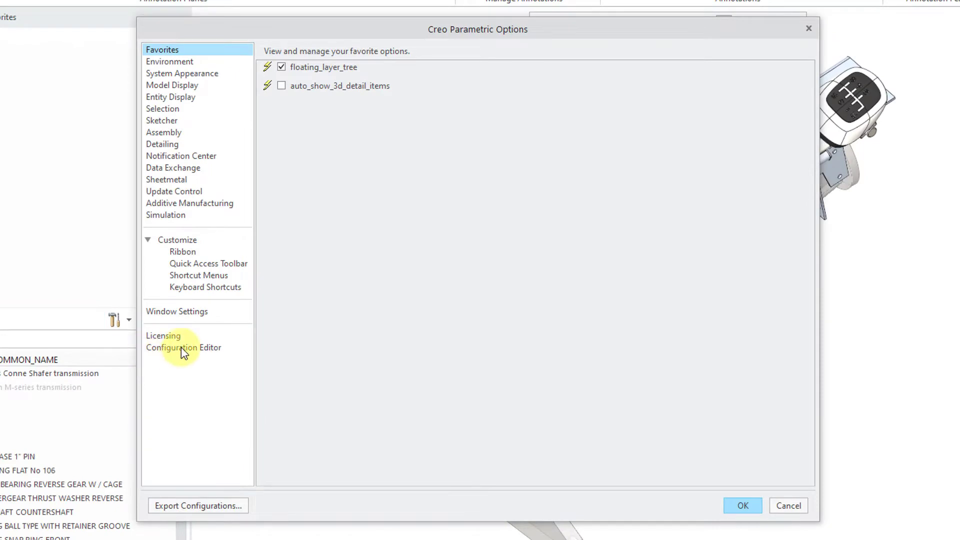
pyautogui.click(225, 338)
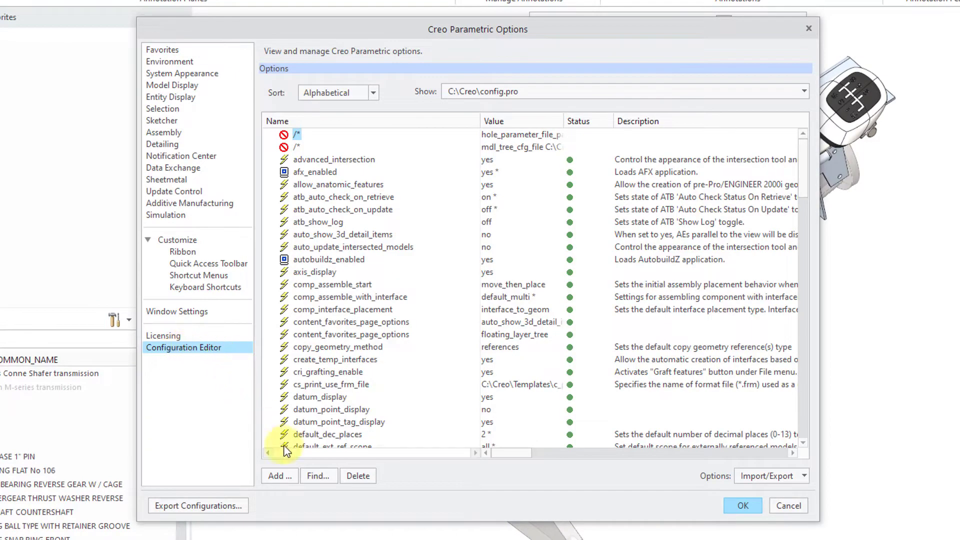
pyautogui.click(315, 478)
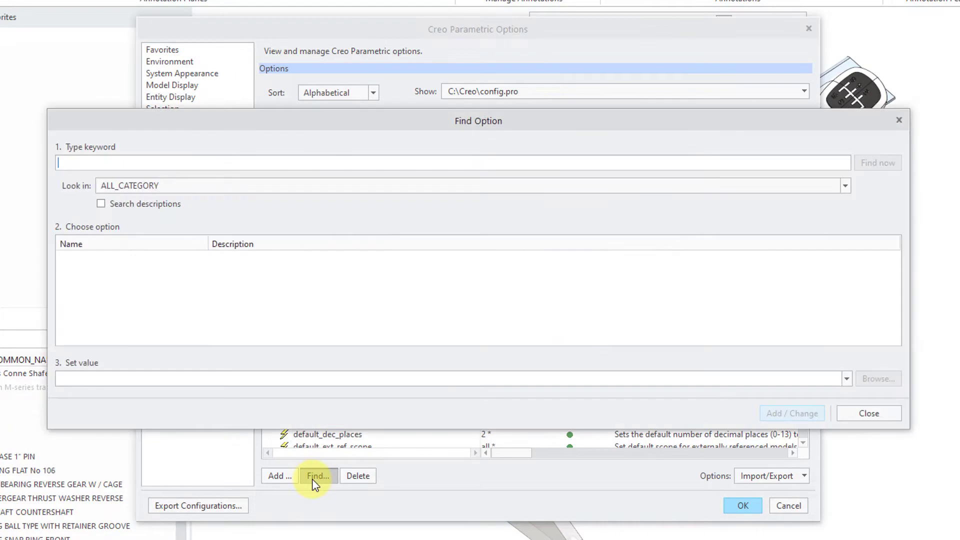
pyautogui.write('annotation')
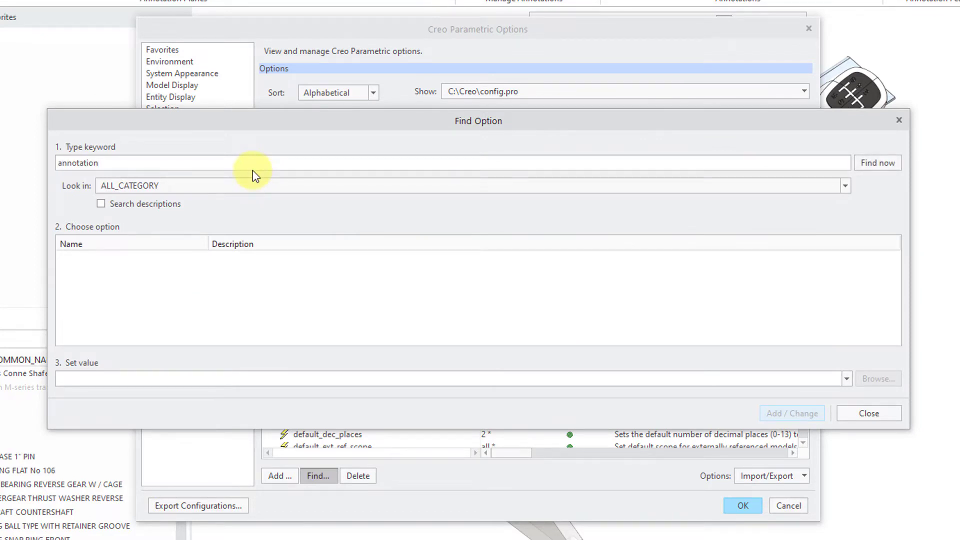
pyautogui.press('Return')
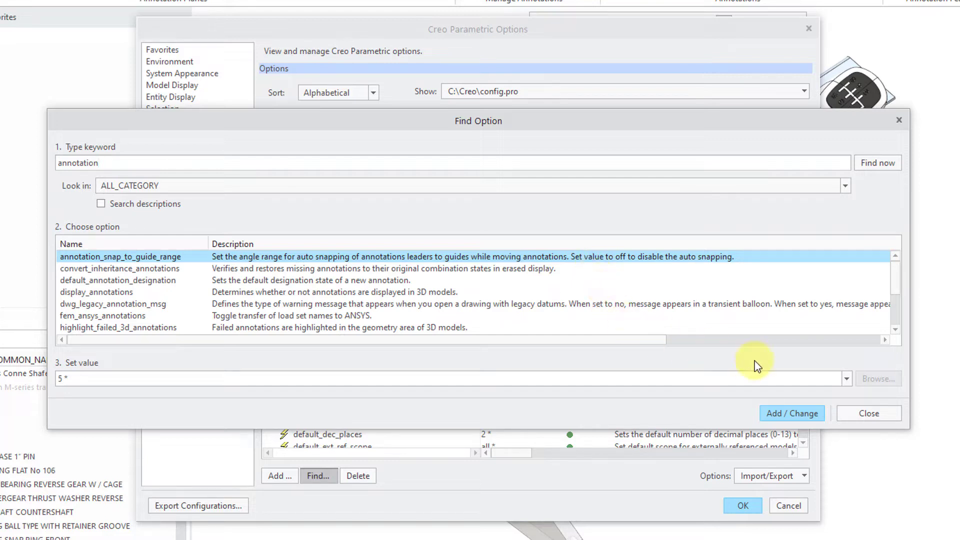
# Set the annotation_snap_to_guide_range option to off and add it to the configuration
pyautogui.click(848, 378)
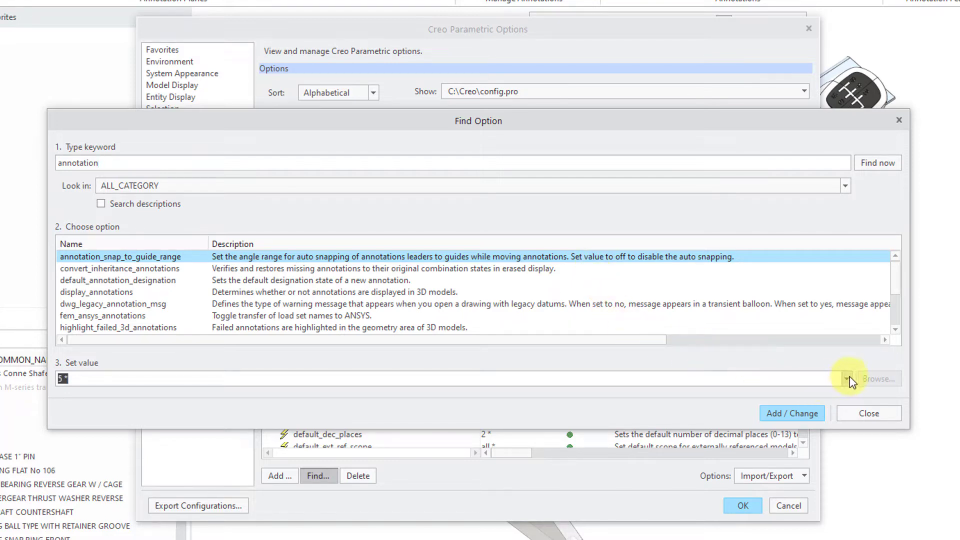
pyautogui.click(832, 402)
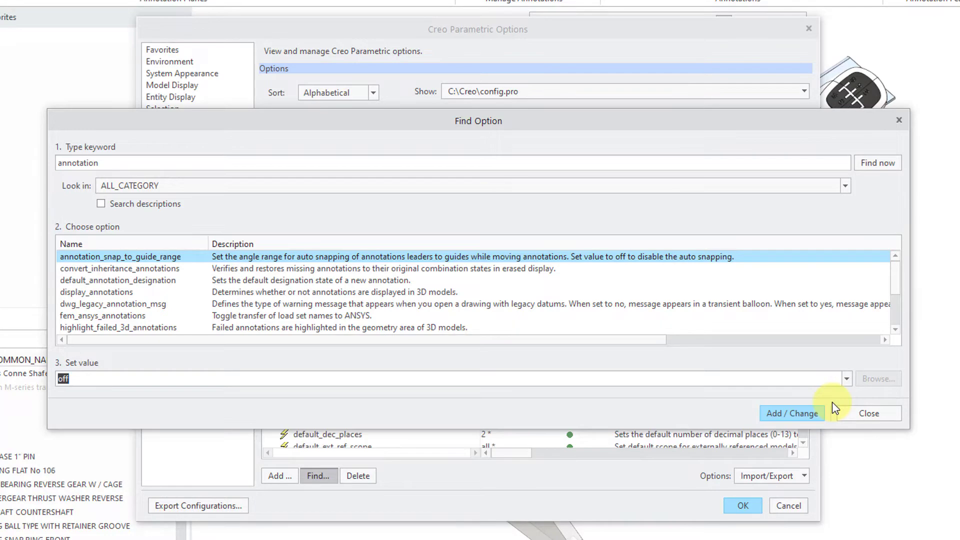
pyautogui.click(816, 410)
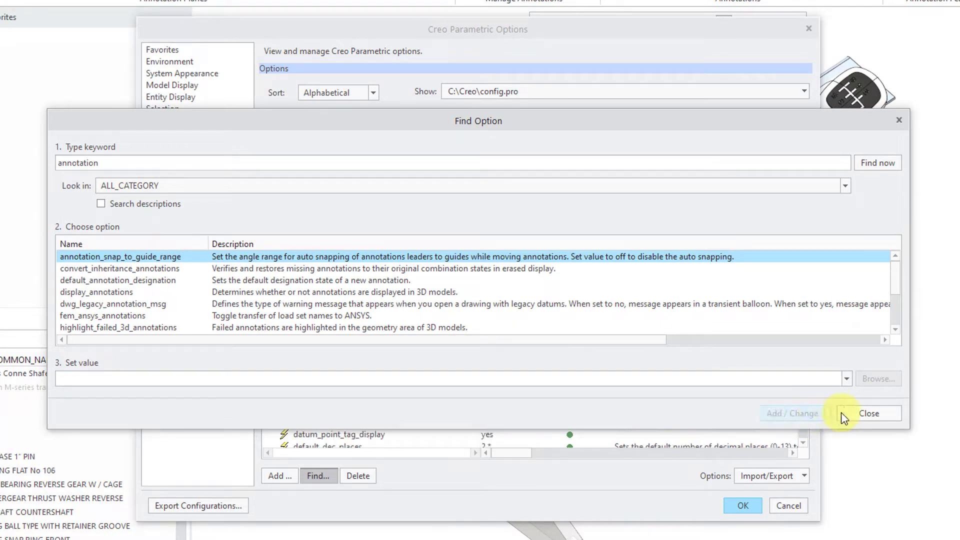
pyautogui.click(862, 414)
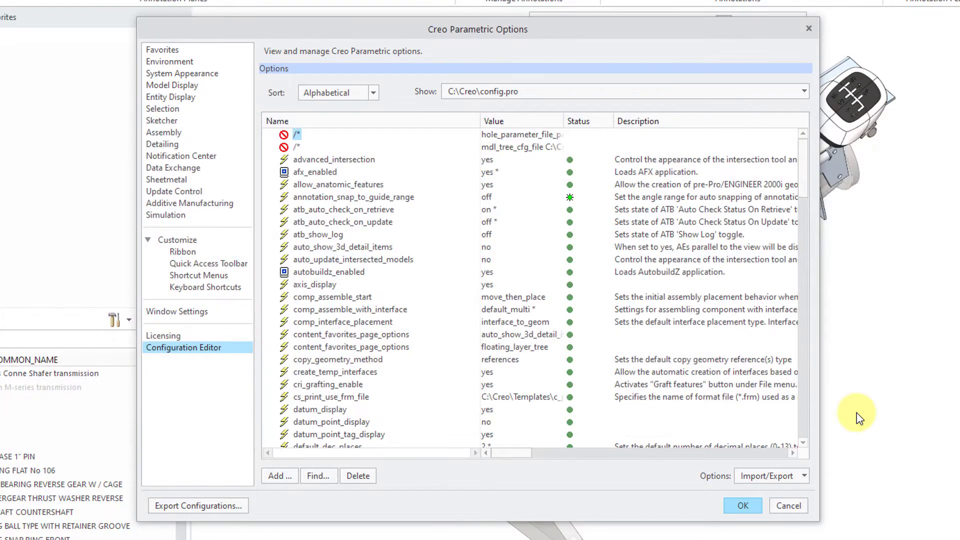
# Accept the option changes and save the settings to config.pro in the Creo folder
pyautogui.click(743, 505)
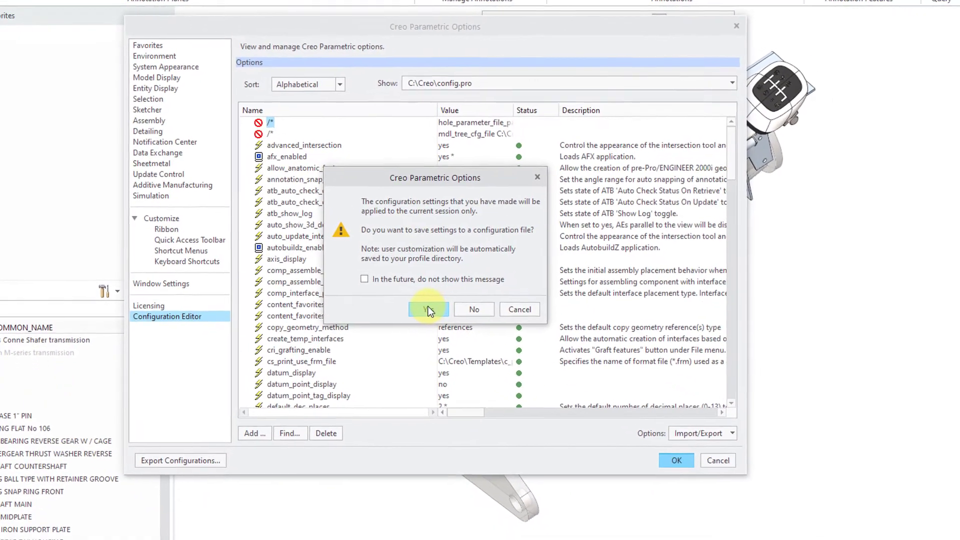
pyautogui.click(429, 310)
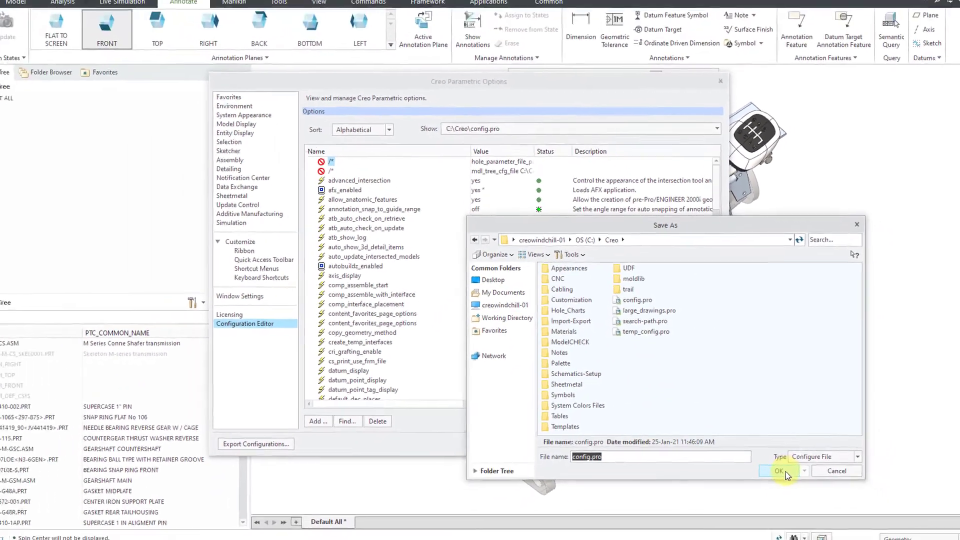
pyautogui.click(798, 488)
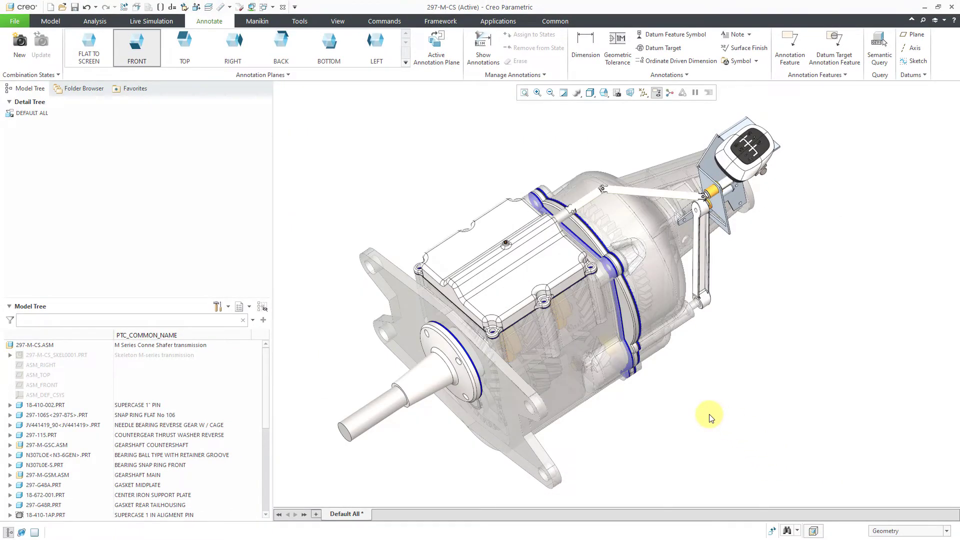